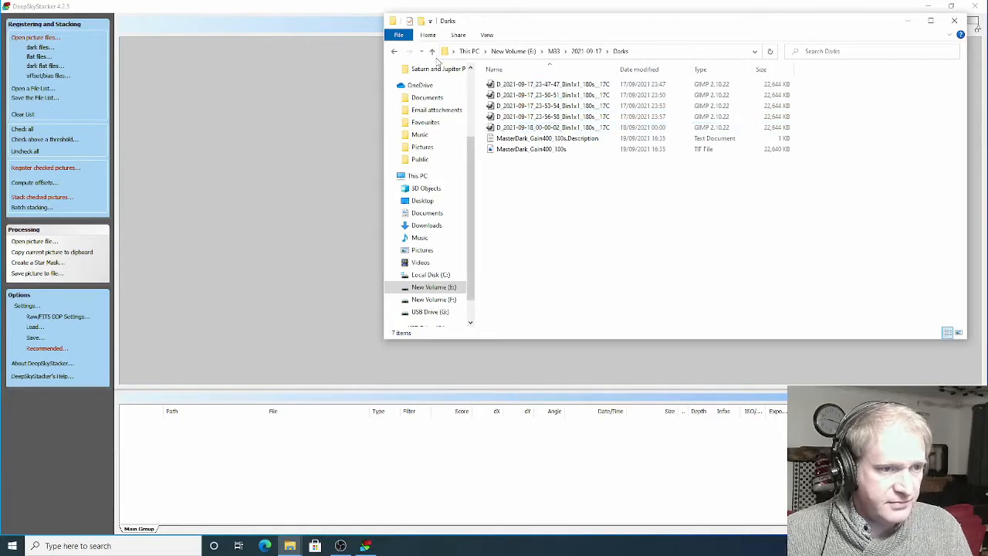
Look through the M33 Sub Standard folder under 2021-09-17 and the Flats M33 folder under 2021-09-19
click(433, 51)
double_click(507, 106)
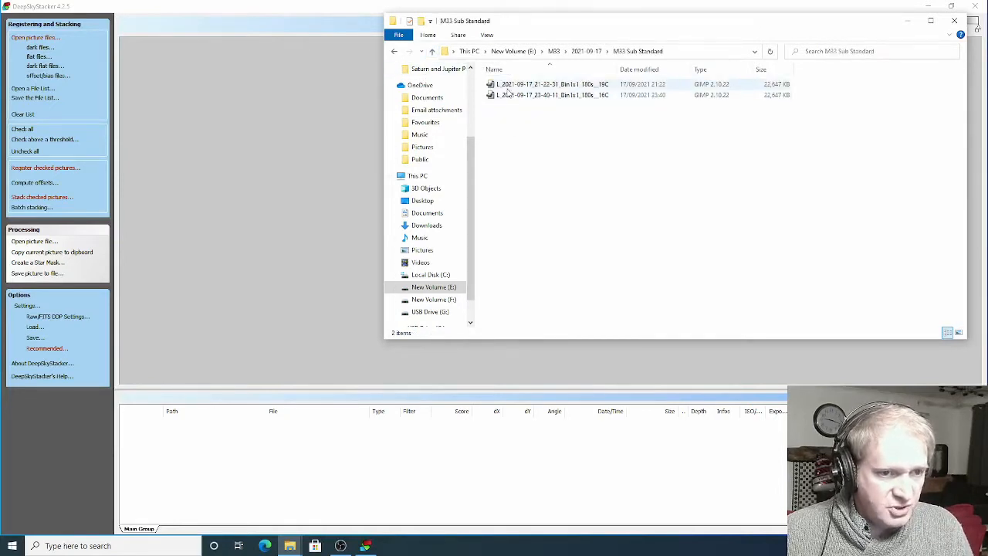
click(433, 52)
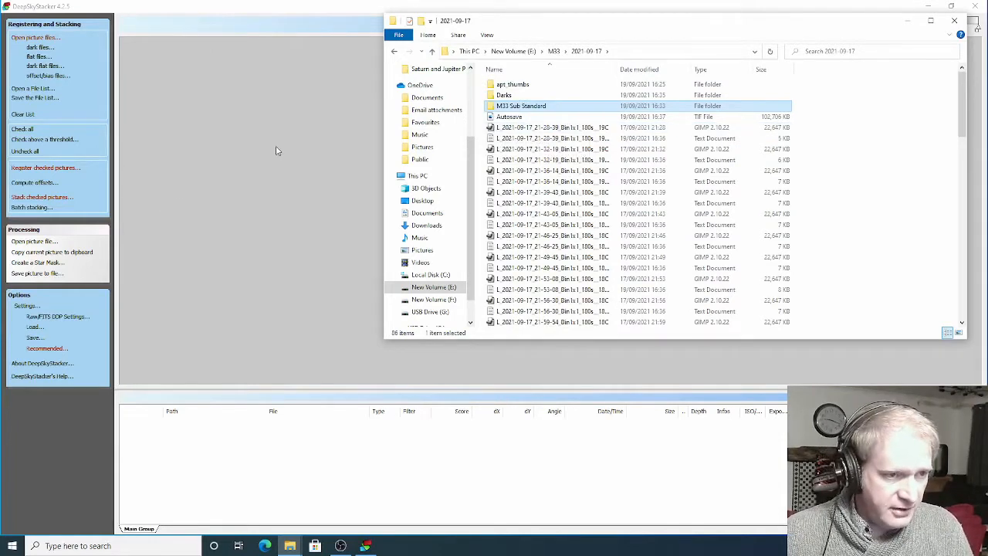
click(433, 51)
double_click(509, 95)
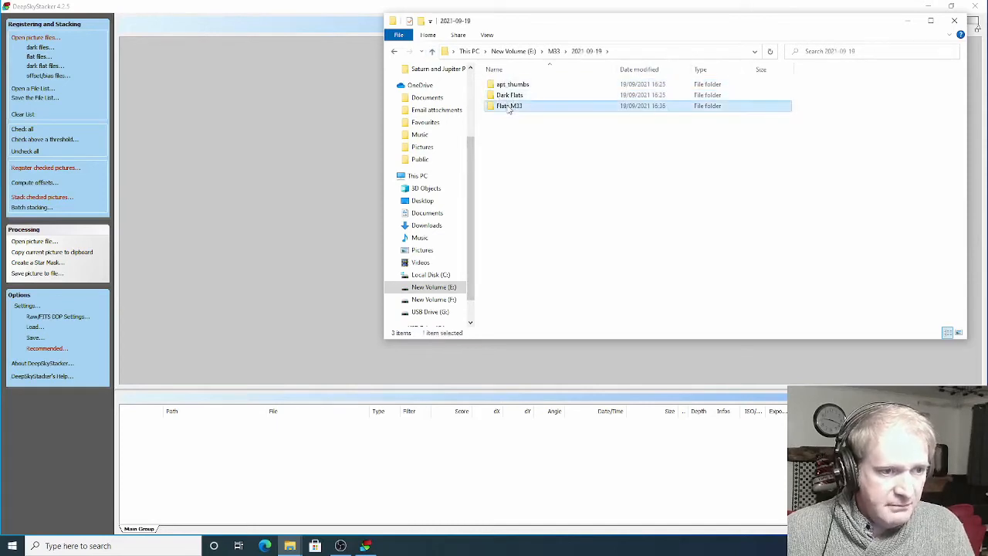
double_click(510, 104)
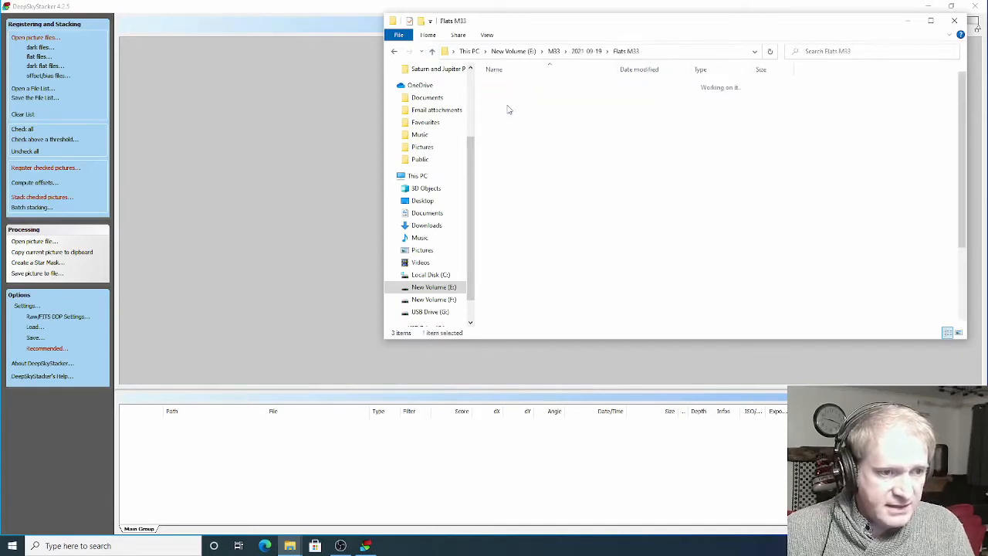
Add all F_ frames from the 2021-09-19 Dark Flats folder, without the master files, as Dark Flat Frames
click(433, 51)
double_click(500, 96)
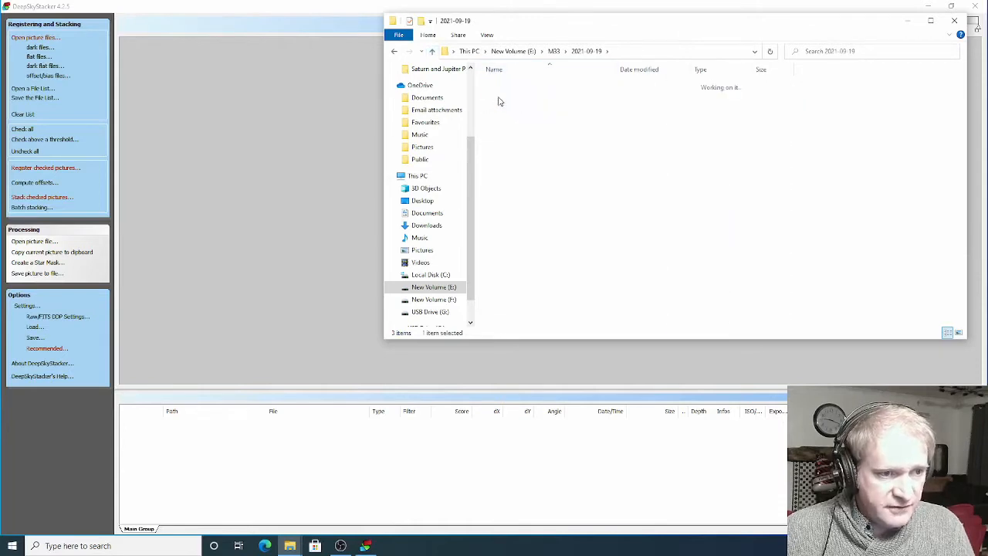
click(432, 52)
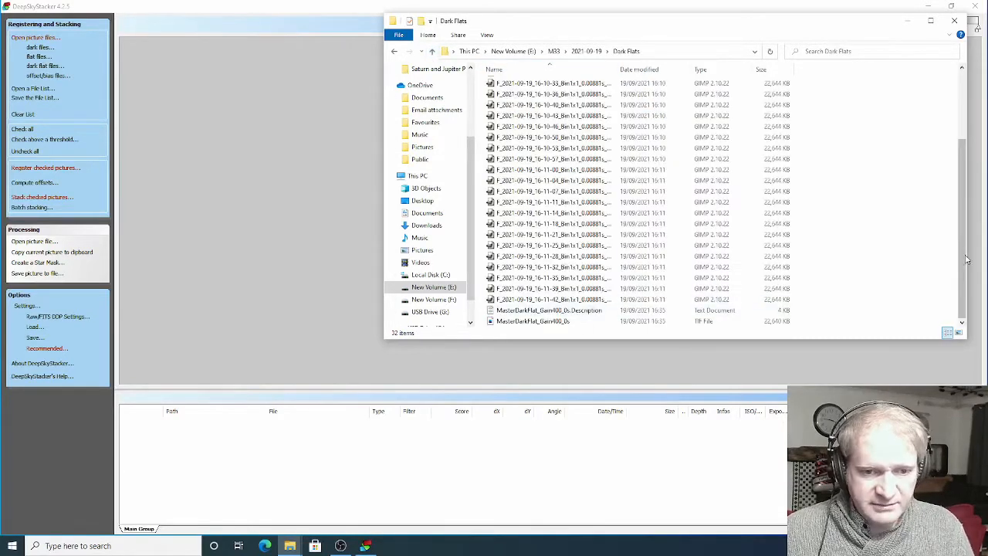
click(915, 301)
drag(965, 266, 965, 197)
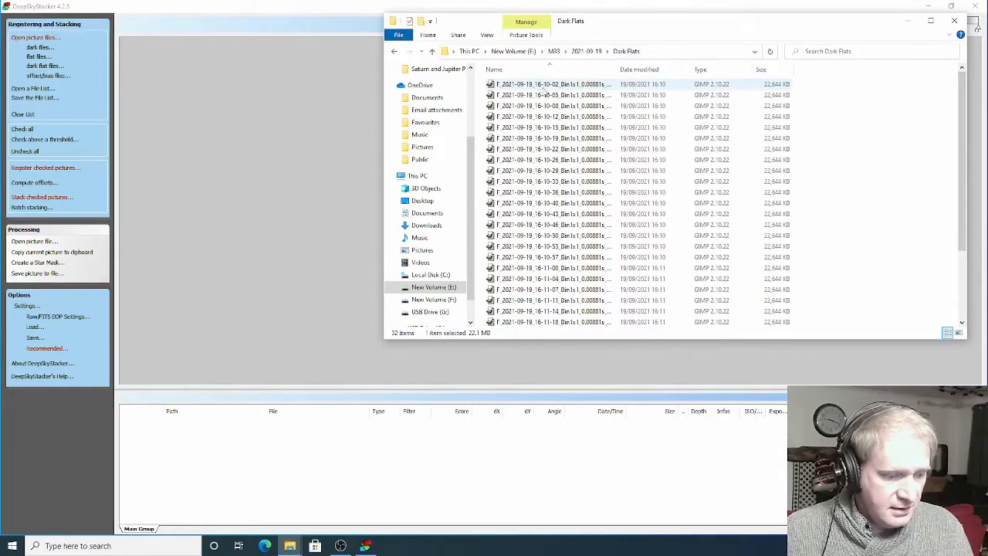
key(ctrl+a)
drag(545, 89, 315, 177)
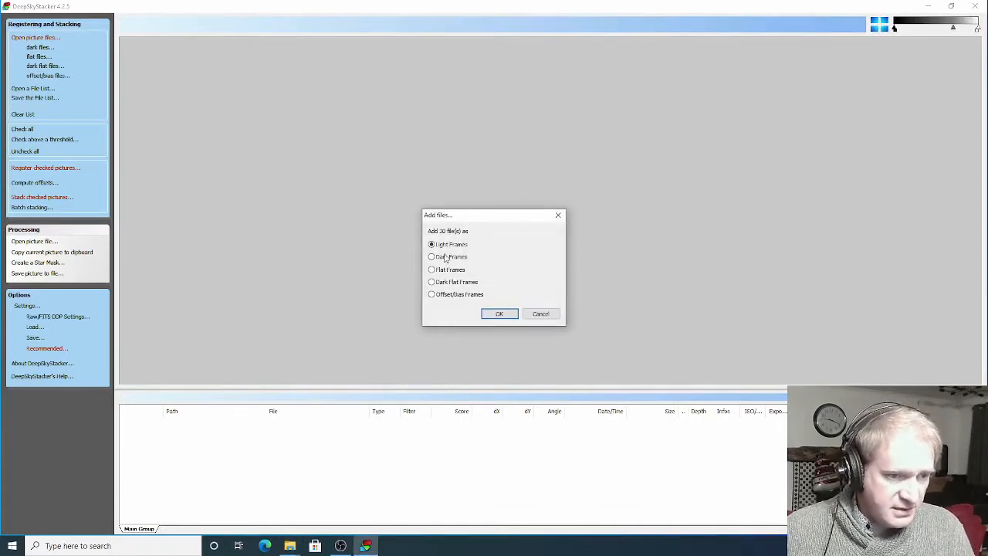
click(498, 314)
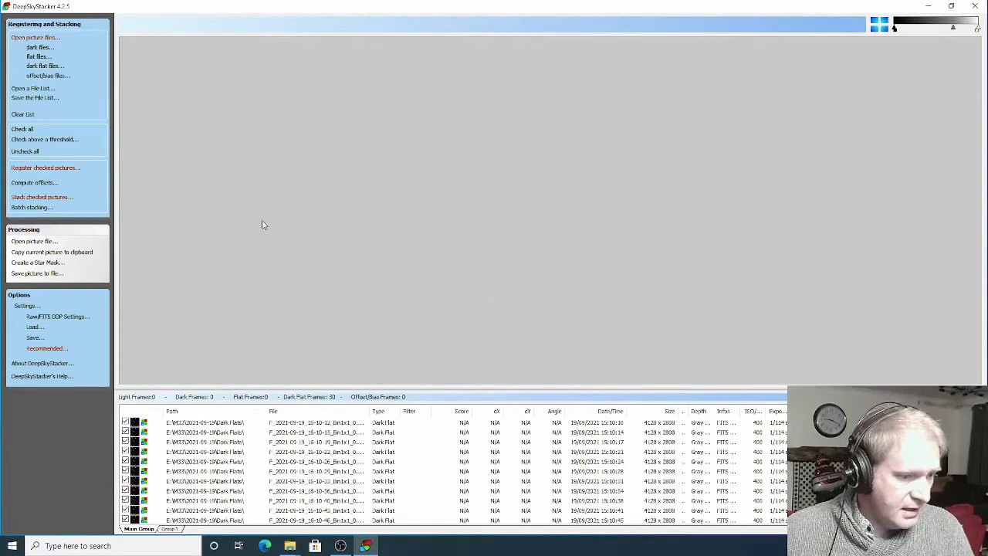
Add all F_ frames from the 2021-09-19 Flats M33 folder, without the master files, as Flat Frames
mouse_move(290, 546)
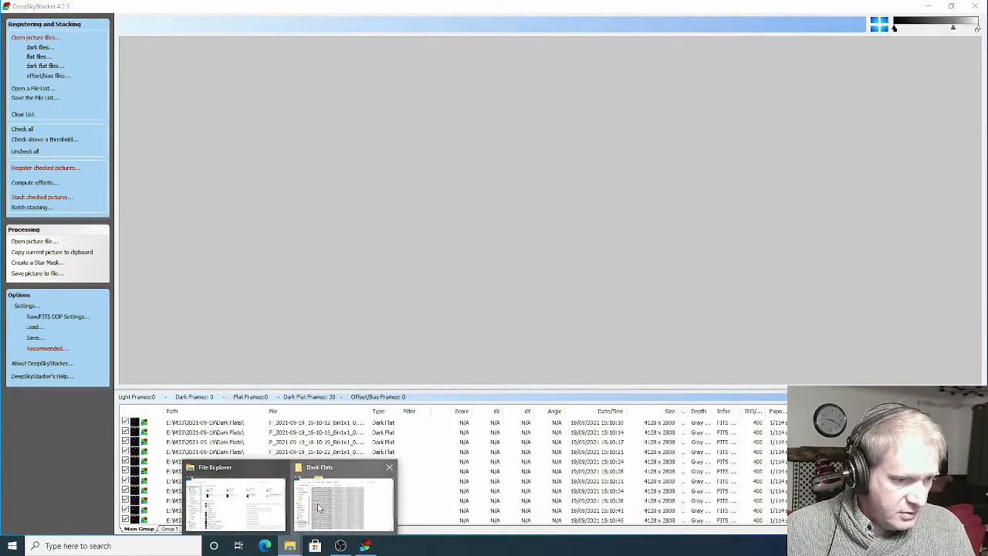
click(342, 497)
click(432, 51)
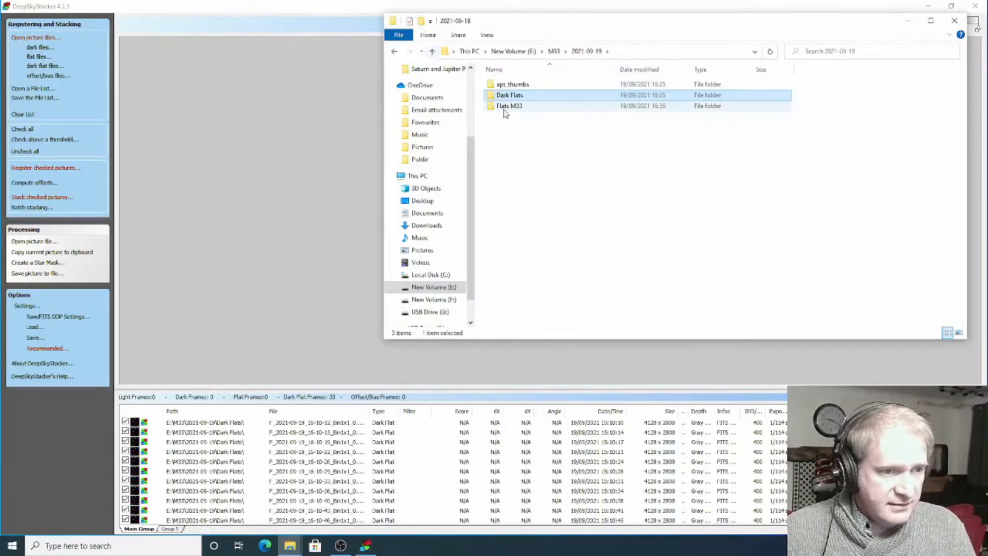
double_click(505, 107)
drag(961, 126, 962, 195)
click(558, 299)
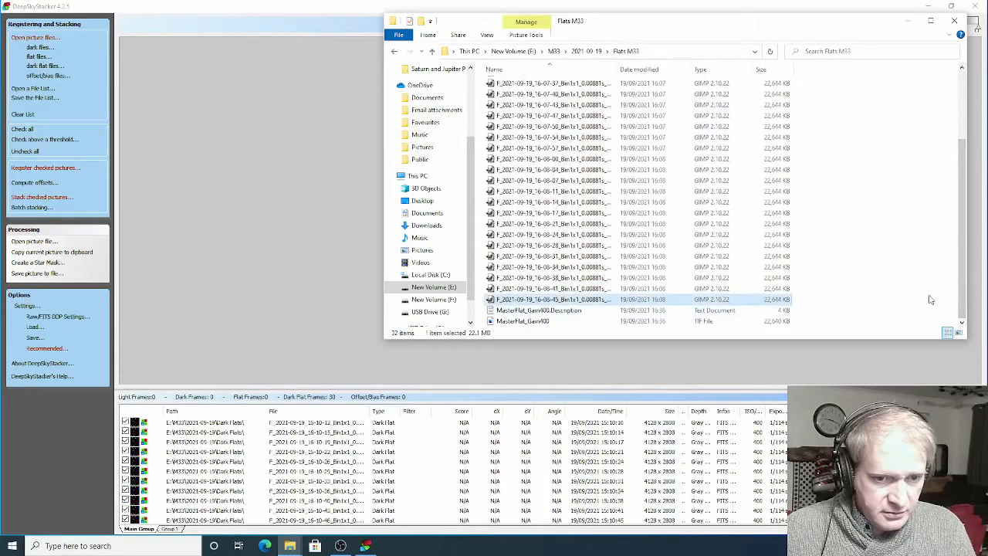
drag(960, 304, 960, 235)
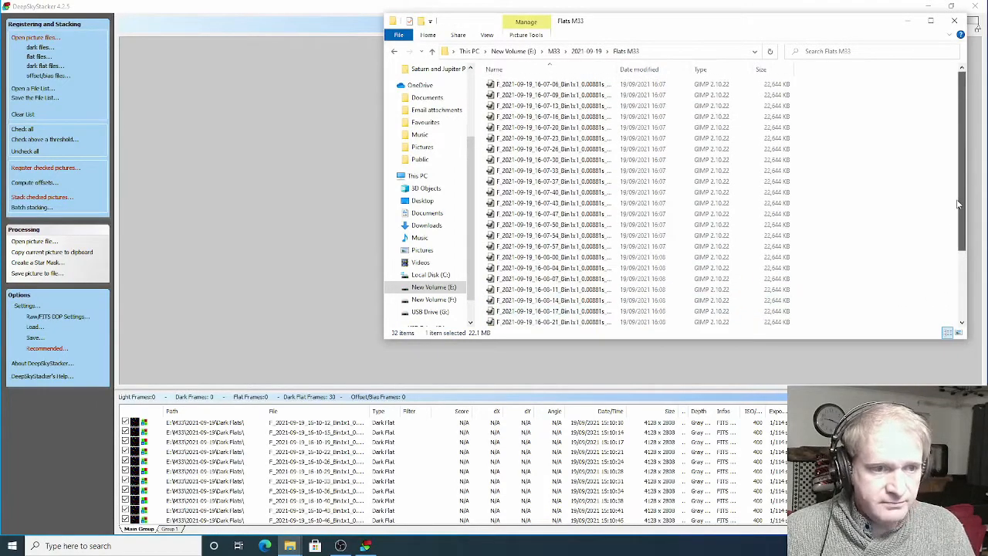
shift+click(584, 88)
drag(584, 87, 190, 209)
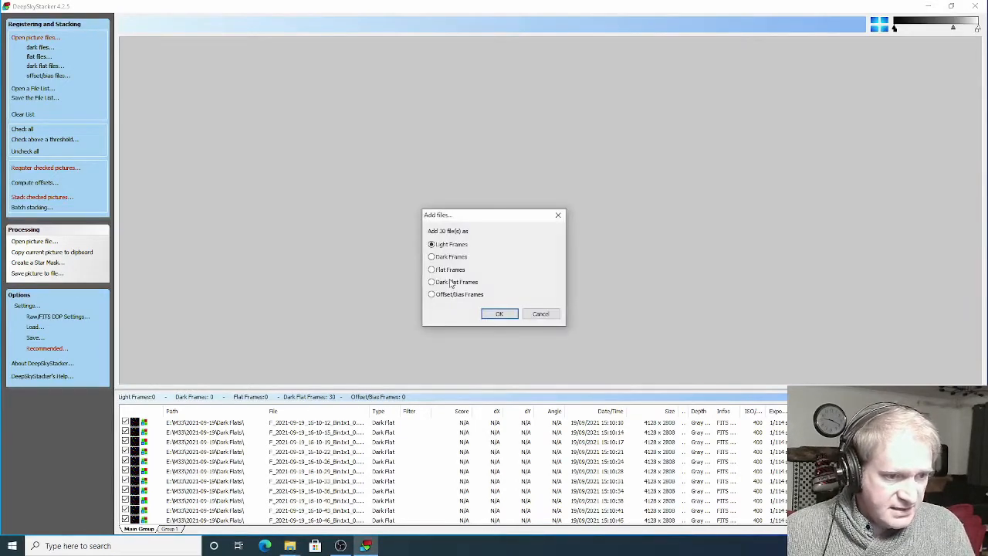
click(499, 314)
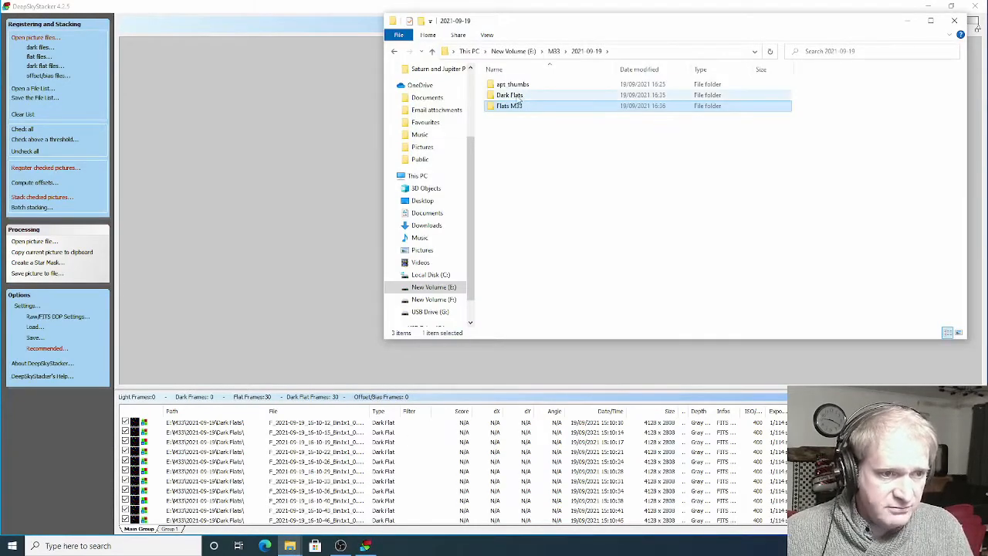
Sort the 2021-09-17 folder by type and add all its L_ 180s exposures as Light Frames
click(432, 51)
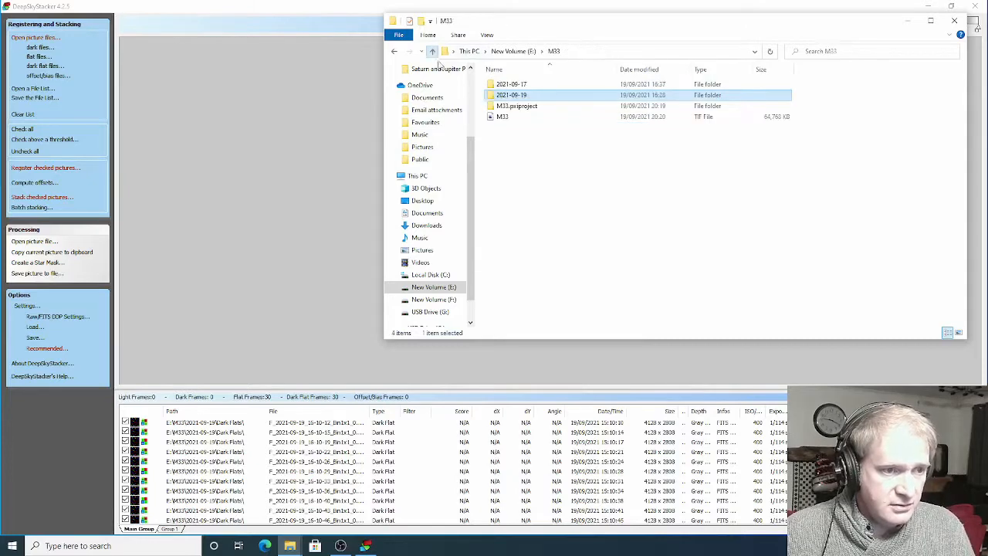
double_click(521, 84)
click(525, 139)
click(701, 70)
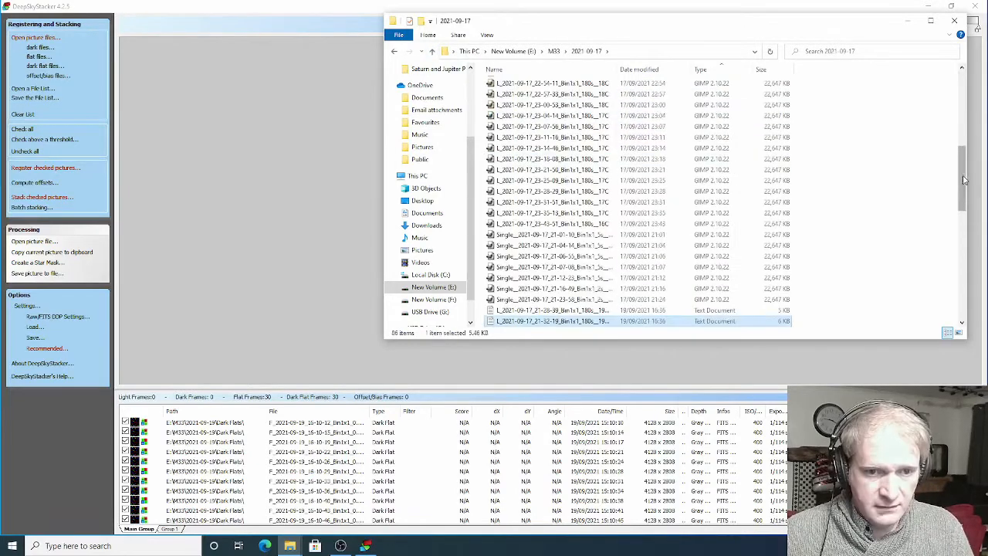
drag(962, 177, 962, 103)
click(622, 120)
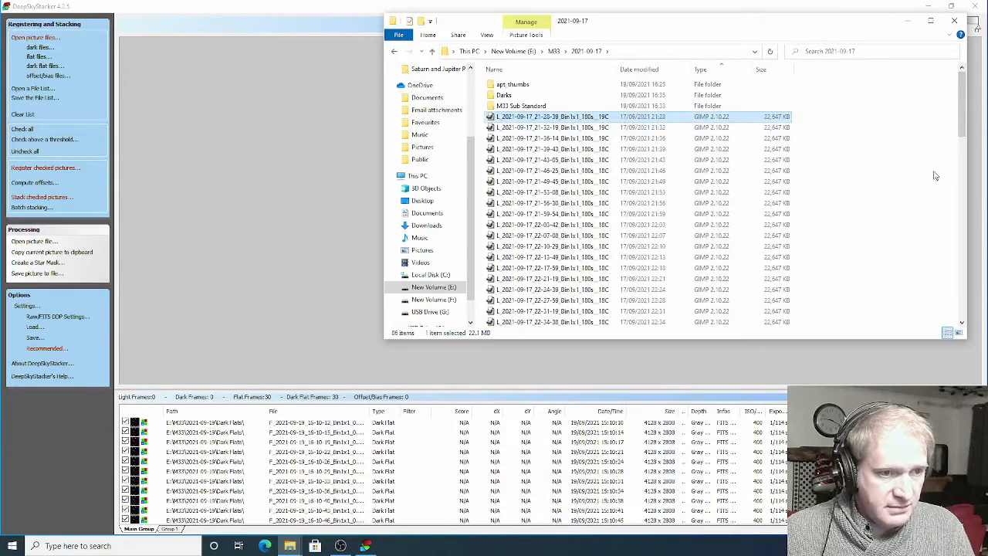
scroll(880, 127, down, 7)
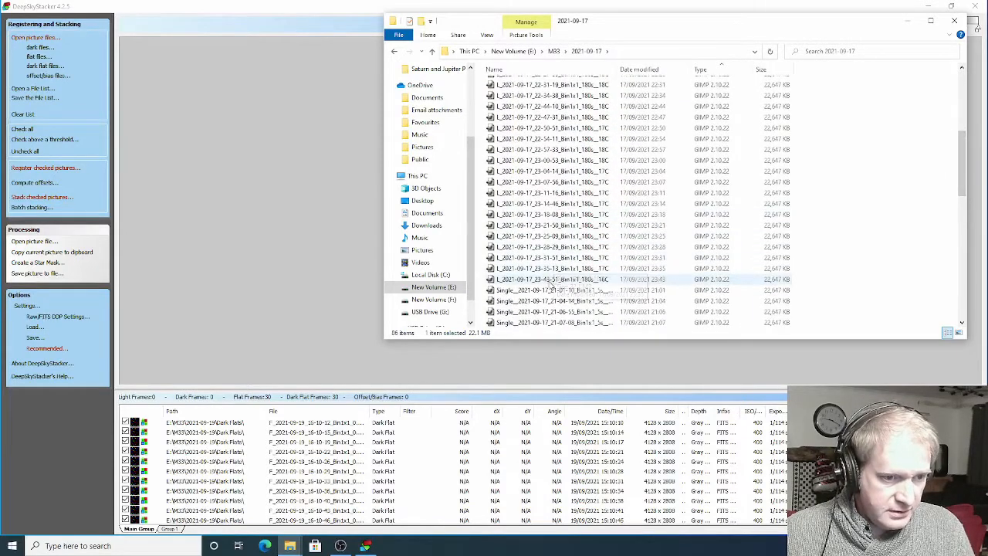
shift+click(552, 279)
drag(532, 225, 239, 252)
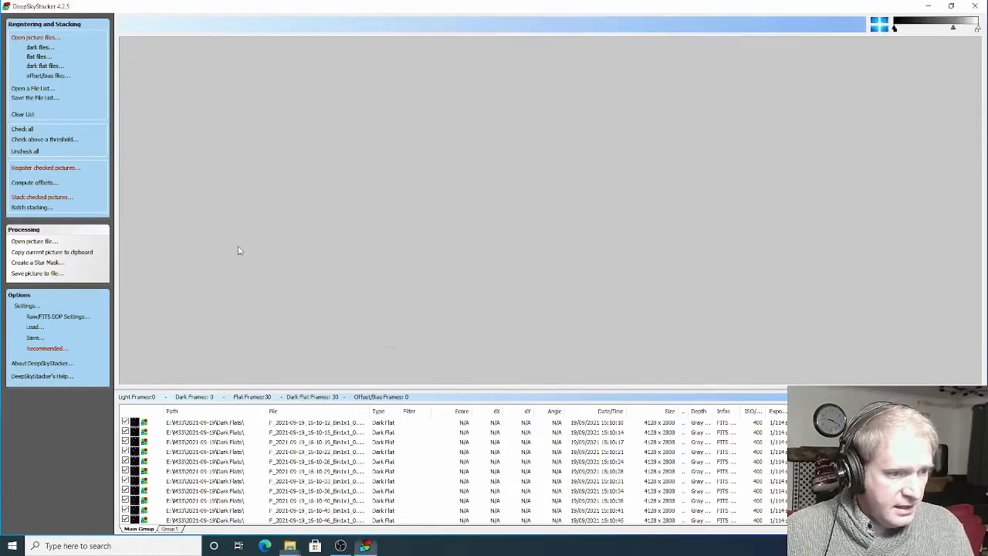
click(500, 314)
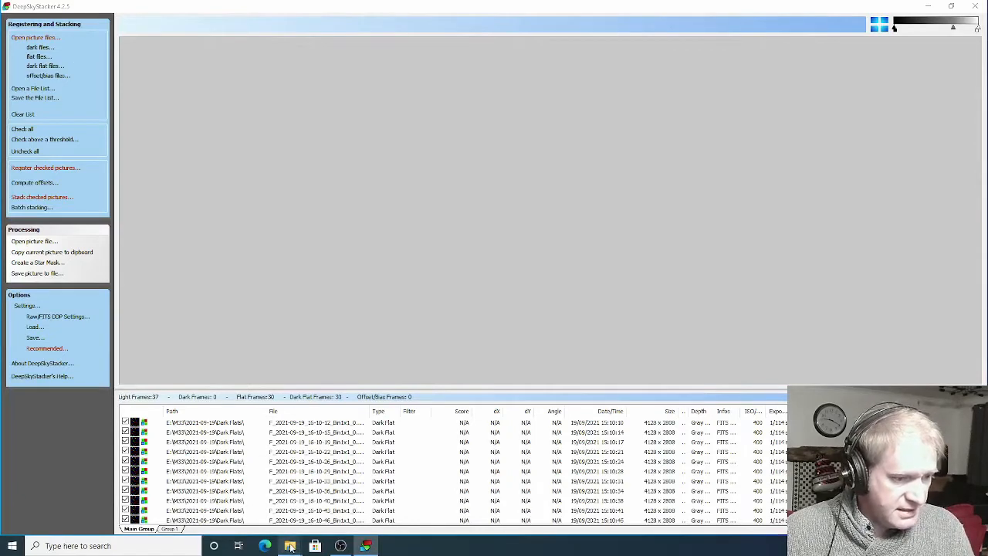
Add the five D_ 180s files from the 2021-09-17 Darks folder as Dark Frames
click(342, 498)
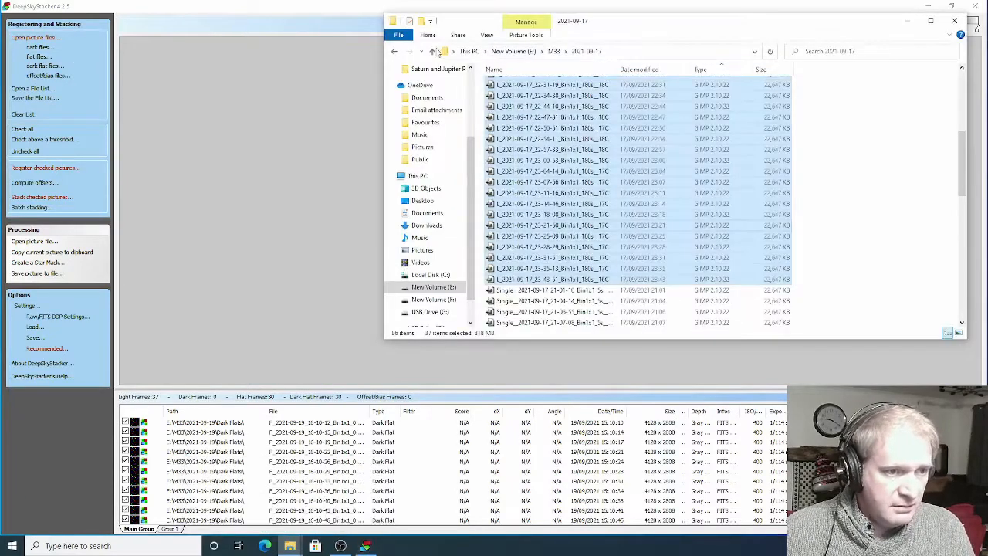
click(432, 51)
double_click(507, 86)
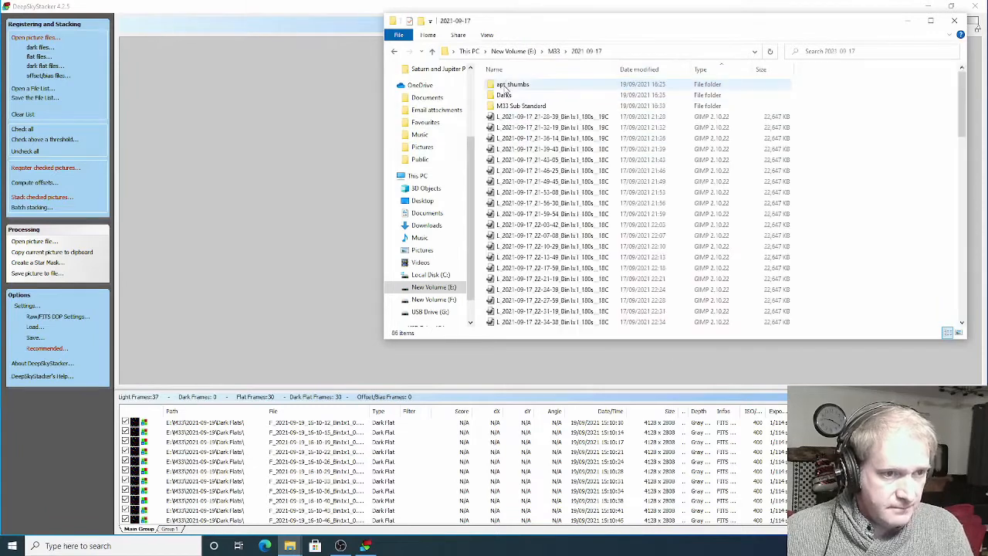
double_click(505, 84)
click(504, 85)
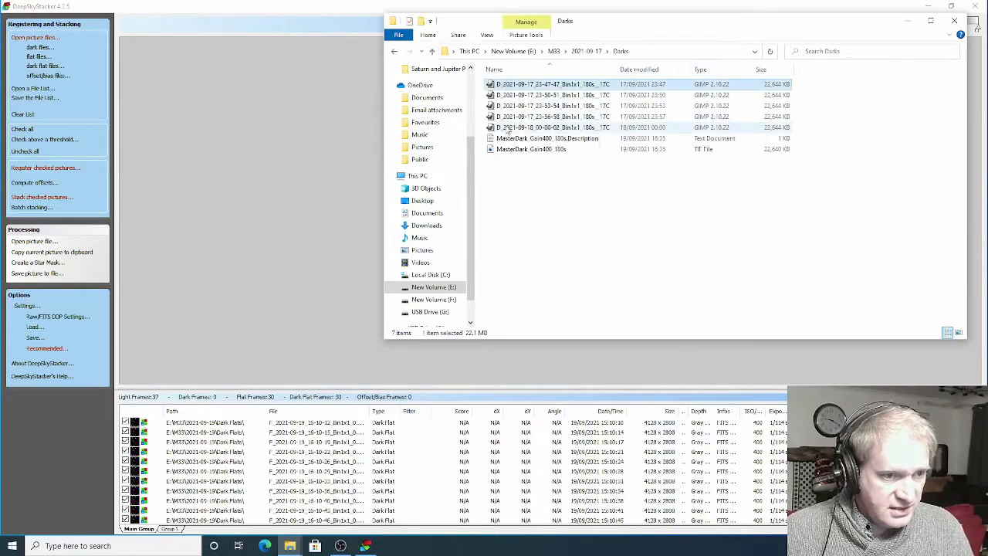
shift+click(510, 126)
drag(271, 170, 269, 170)
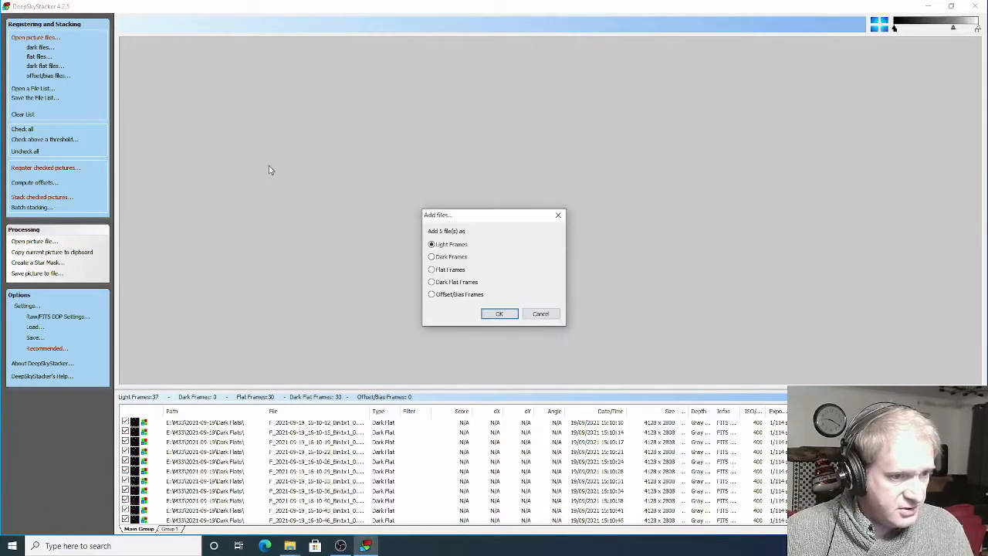
click(499, 314)
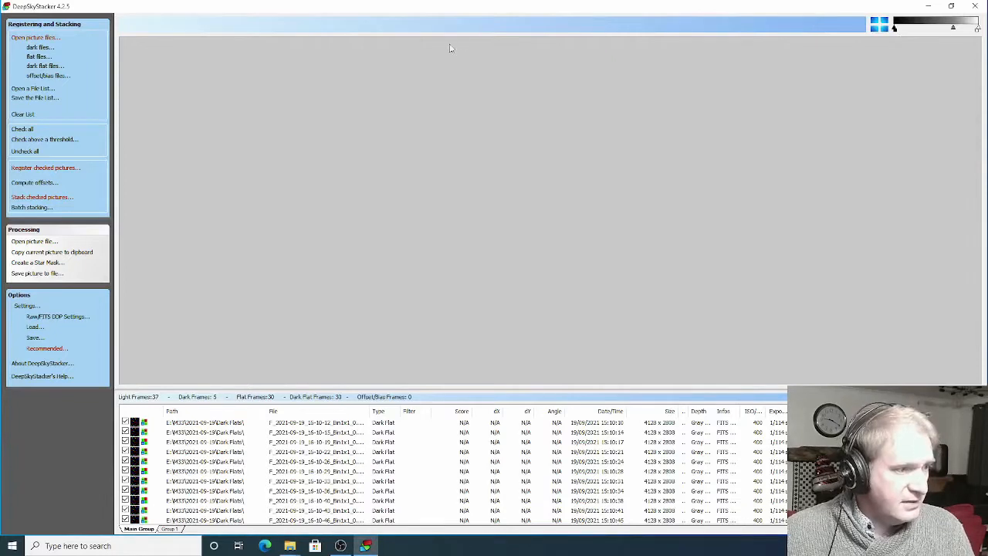
Register the checked pictures and stack them using the current register settings and stacking steps
click(38, 168)
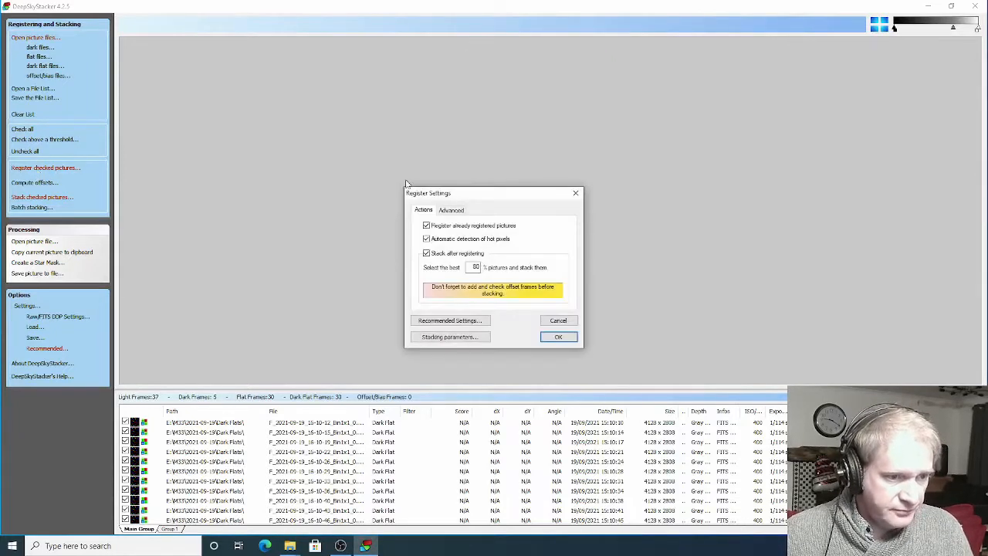
drag(500, 195, 411, 87)
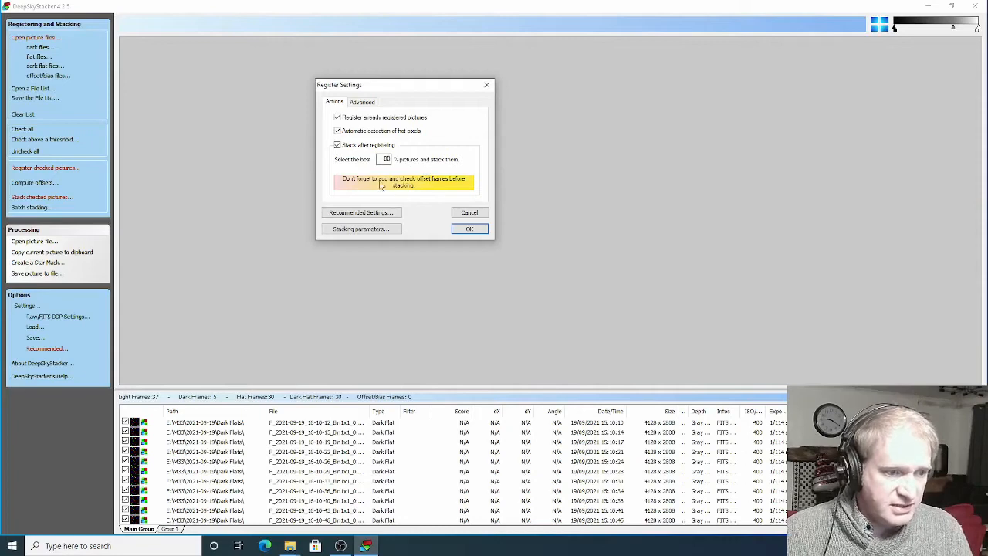
click(474, 231)
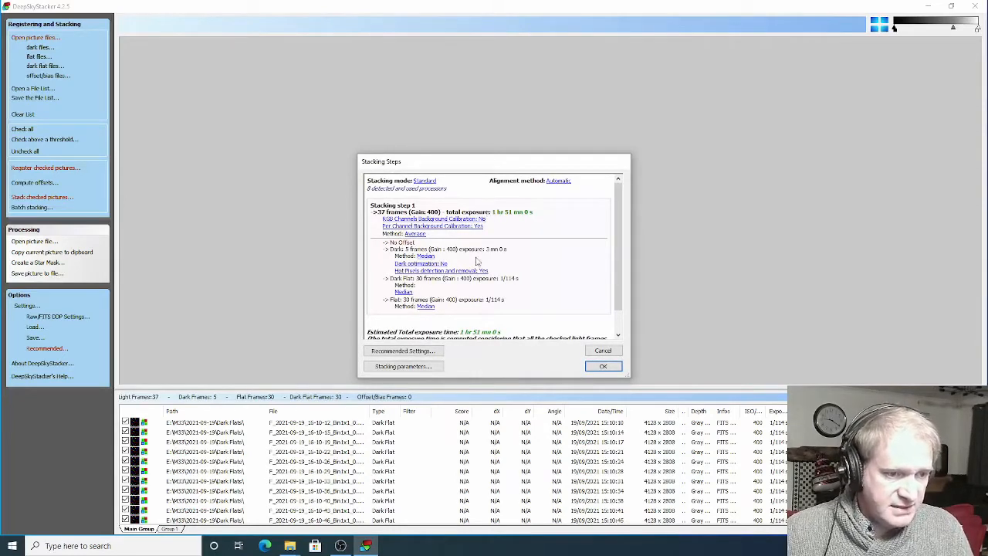
click(603, 367)
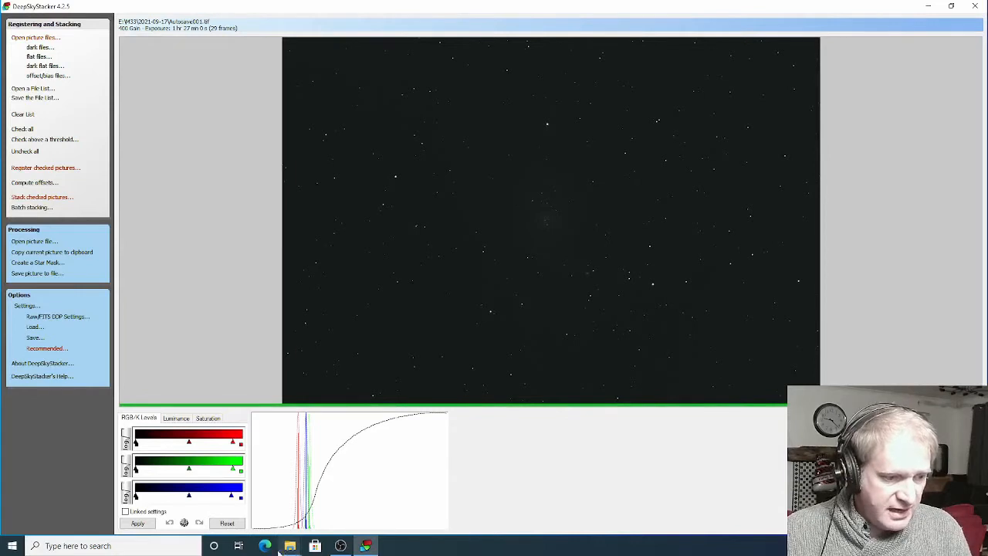
Locate the stacked Autosave001 TIF file in the 2021-09-17 folder
mouse_move(290, 546)
click(327, 498)
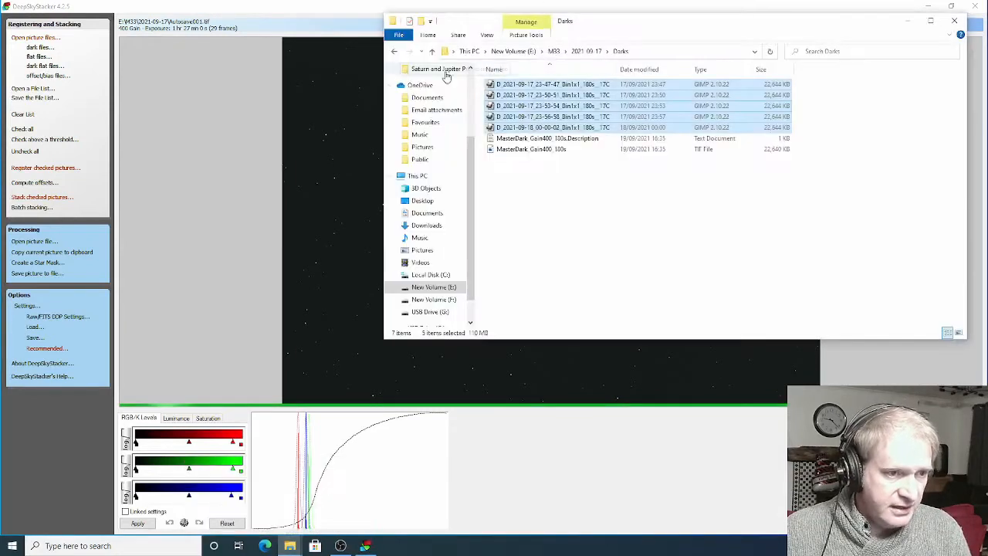
click(432, 51)
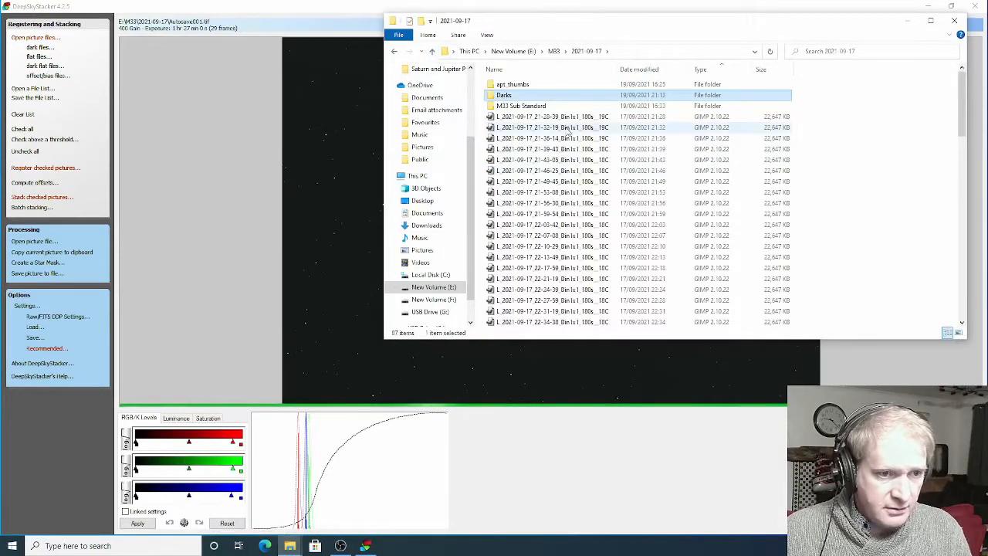
drag(962, 121, 975, 312)
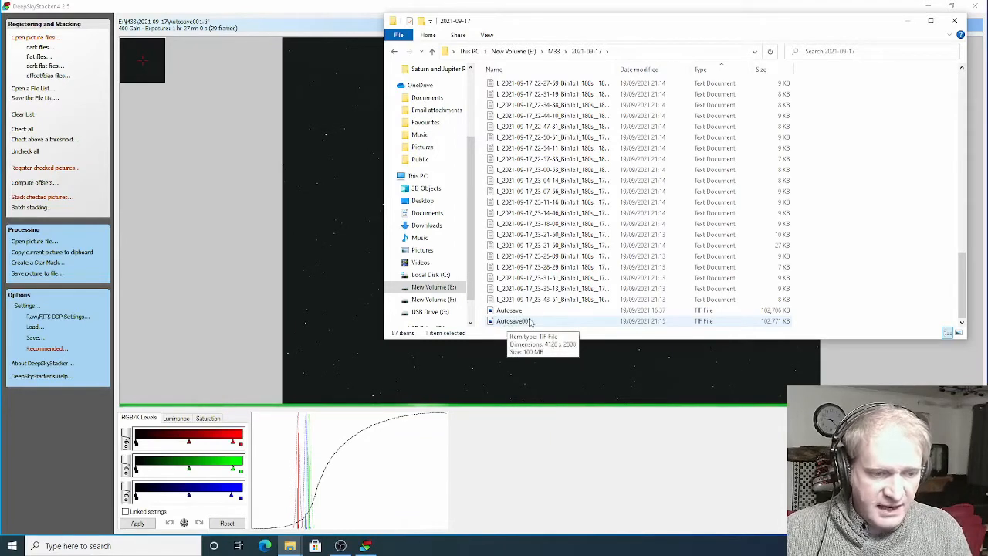
click(556, 352)
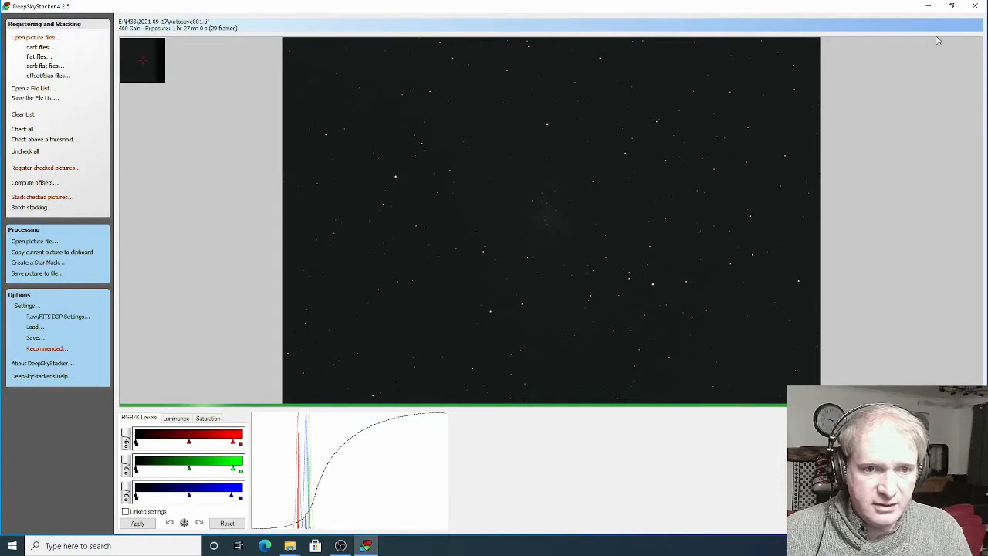
Switch to PixInsight and open the stacked Autosave001 TIF file from the 2021-09-17 folder
click(935, 6)
click(882, 8)
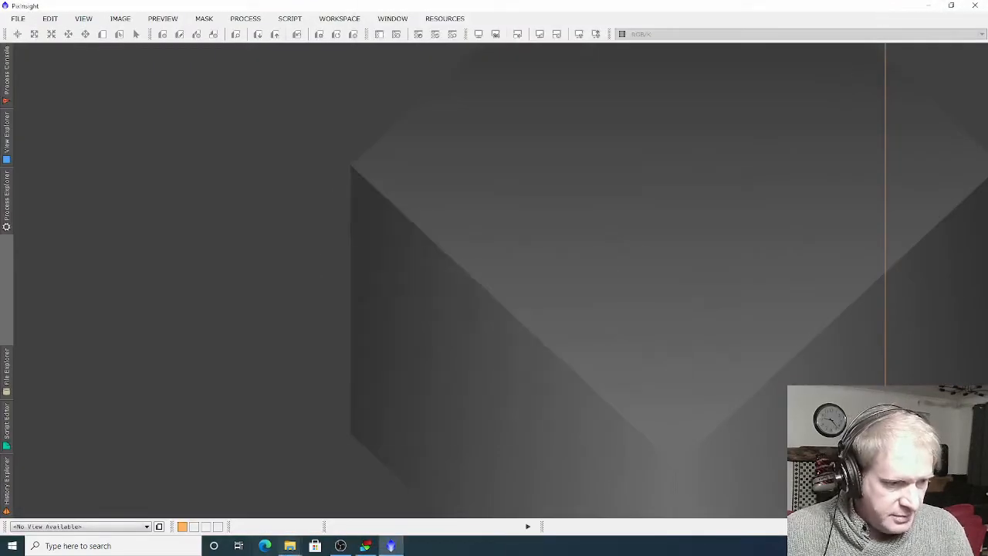
mouse_move(291, 545)
click(324, 506)
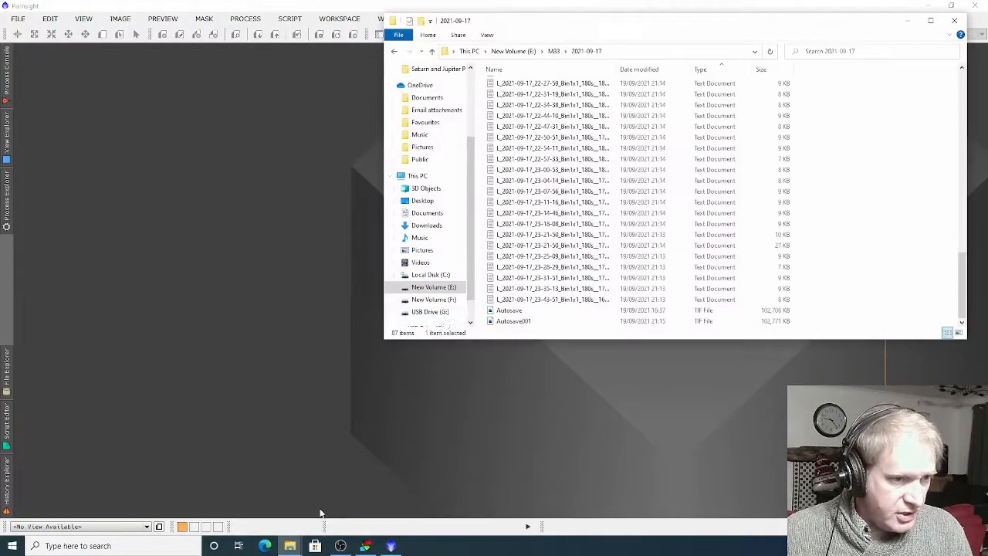
drag(511, 320, 243, 292)
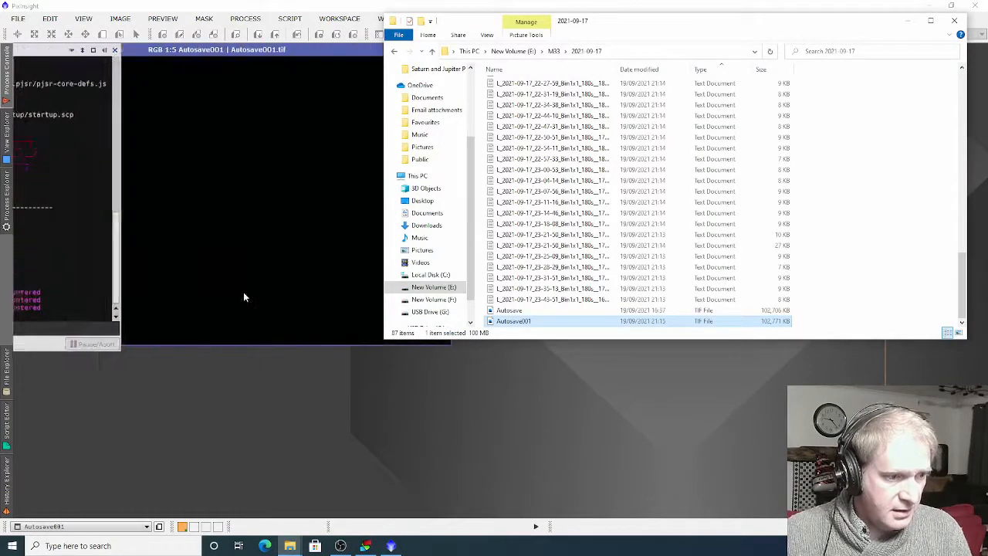
click(317, 59)
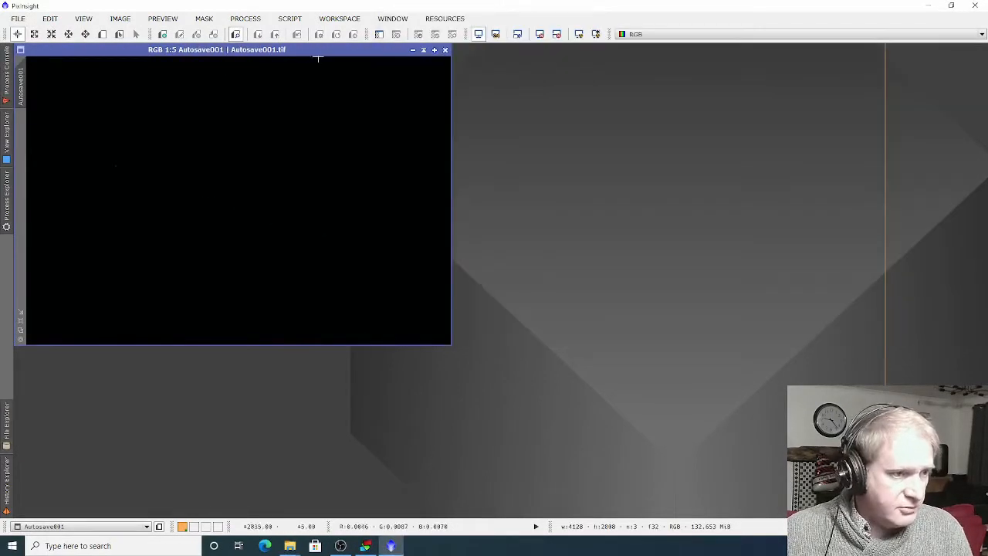
Open the single L_2021-09-17_23-31-51 Bin1x1 180s light frame from the 2021-09-17 folder in PixInsight
mouse_move(285, 547)
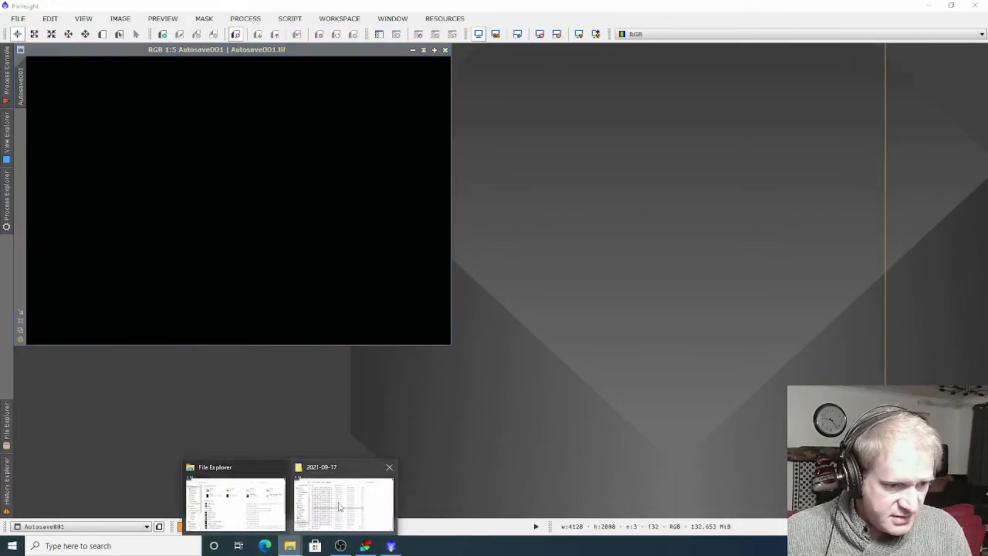
click(338, 502)
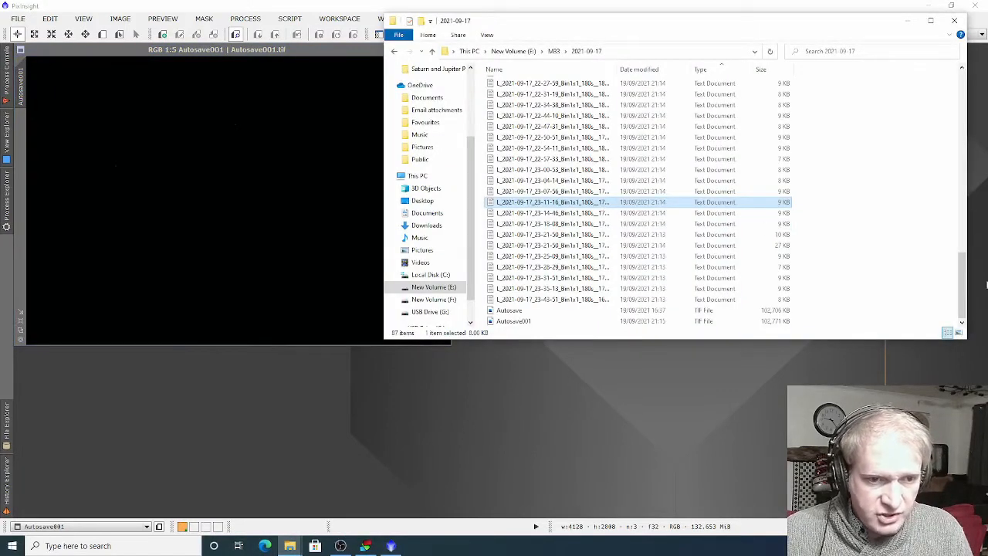
drag(962, 264, 948, 185)
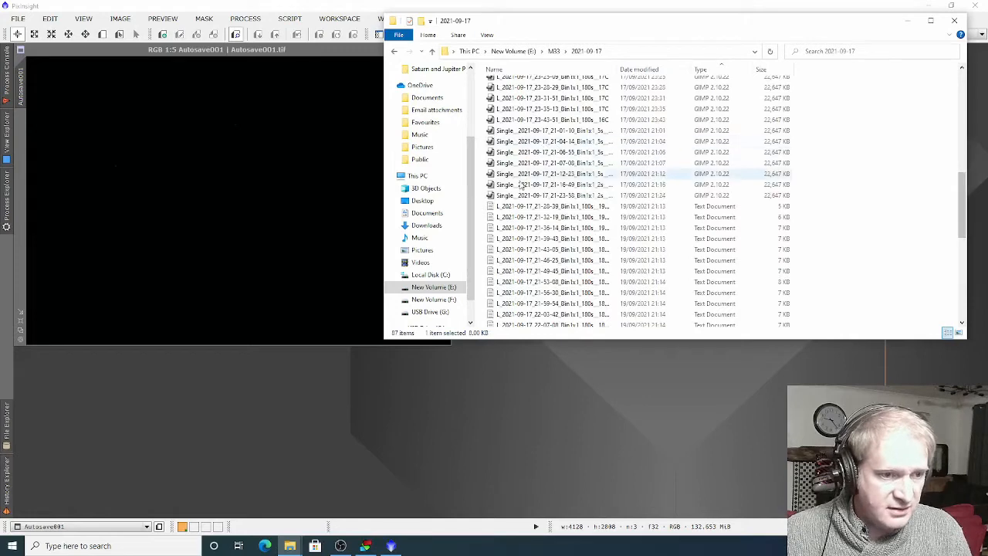
drag(545, 98, 567, 398)
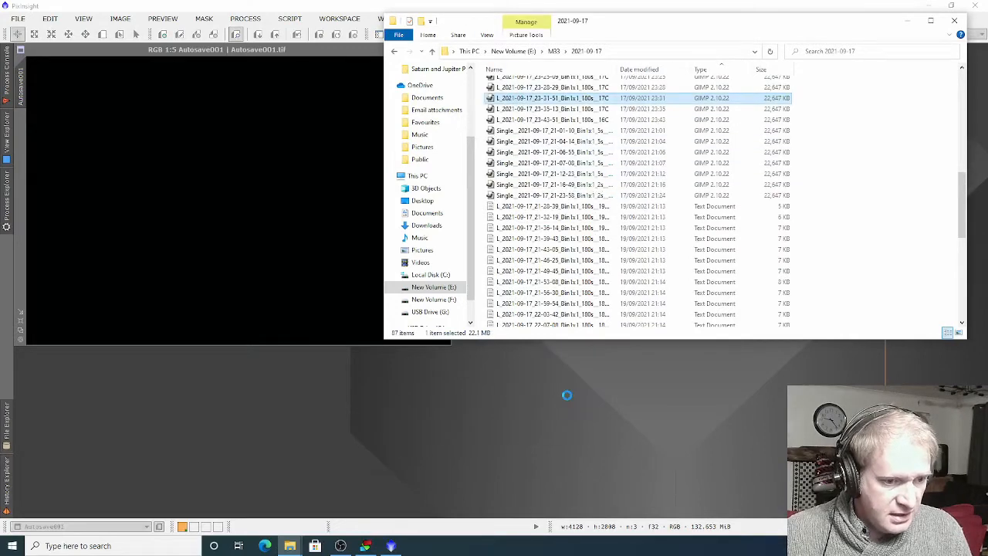
click(907, 24)
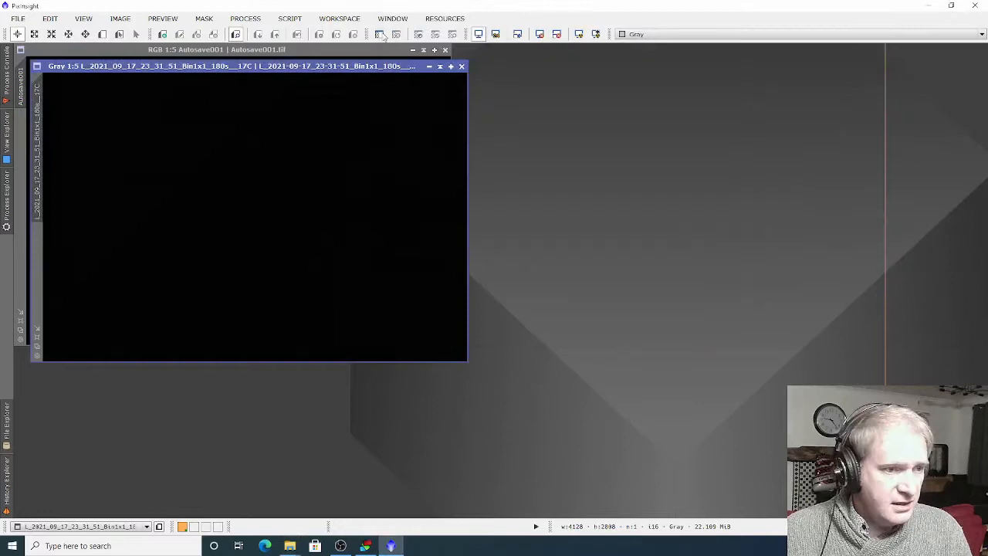
Place the single light frame's image window beside the Autosave001 window for comparison
drag(322, 71, 764, 62)
click(308, 60)
drag(309, 56, 311, 56)
Auto-stretch the display of the single light frame and of the stacked Autosave001 image with ScreenTransferFunction
click(247, 17)
mouse_move(343, 12)
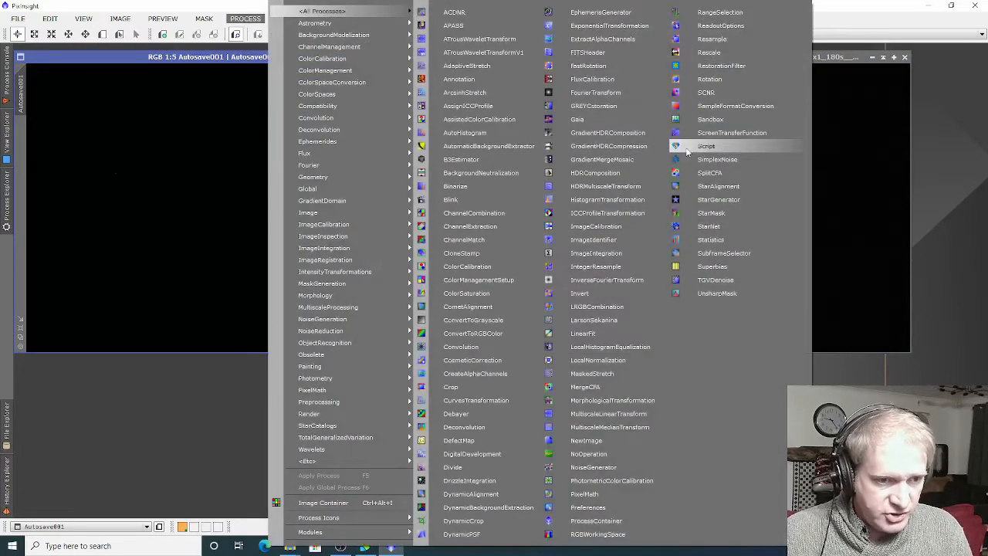
click(729, 132)
drag(431, 420, 387, 391)
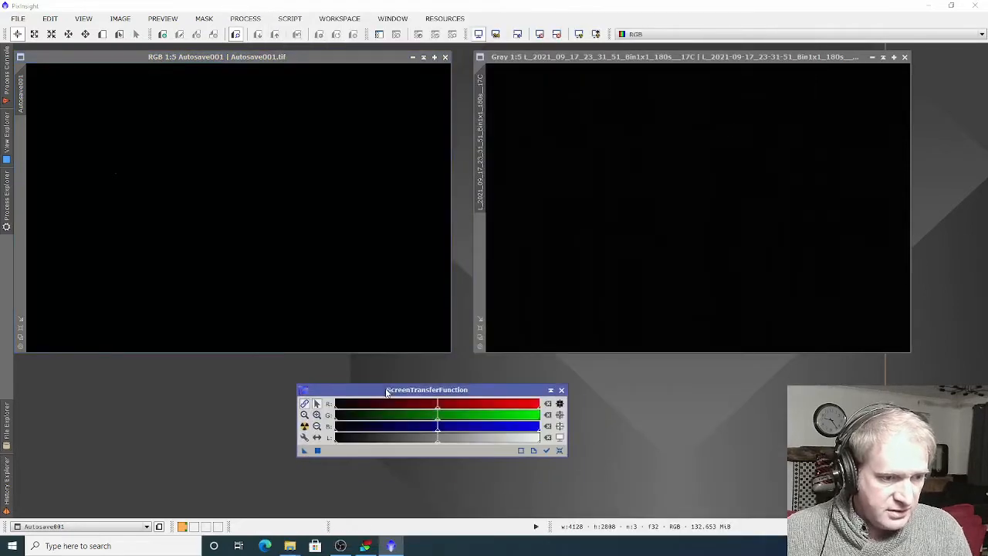
click(564, 273)
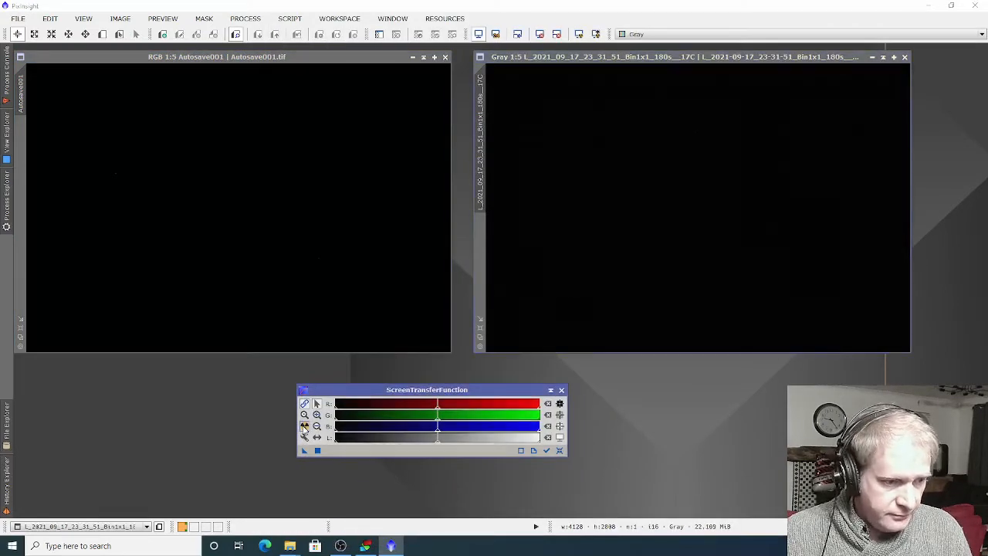
click(304, 426)
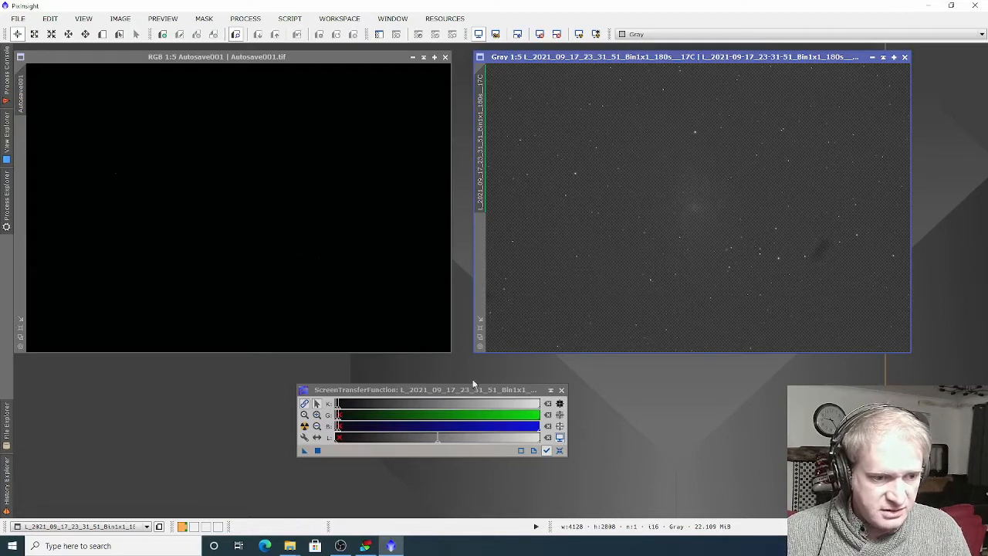
click(371, 342)
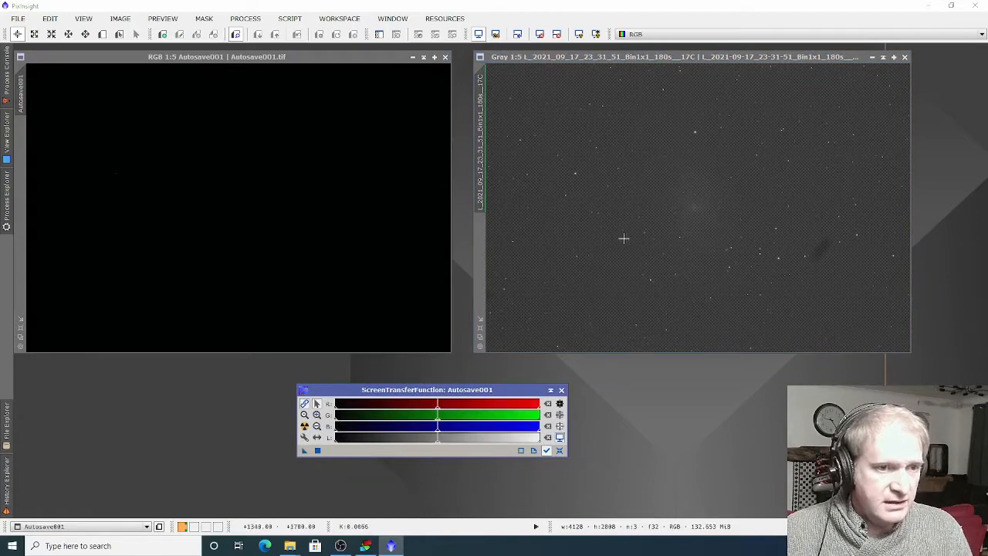
click(305, 426)
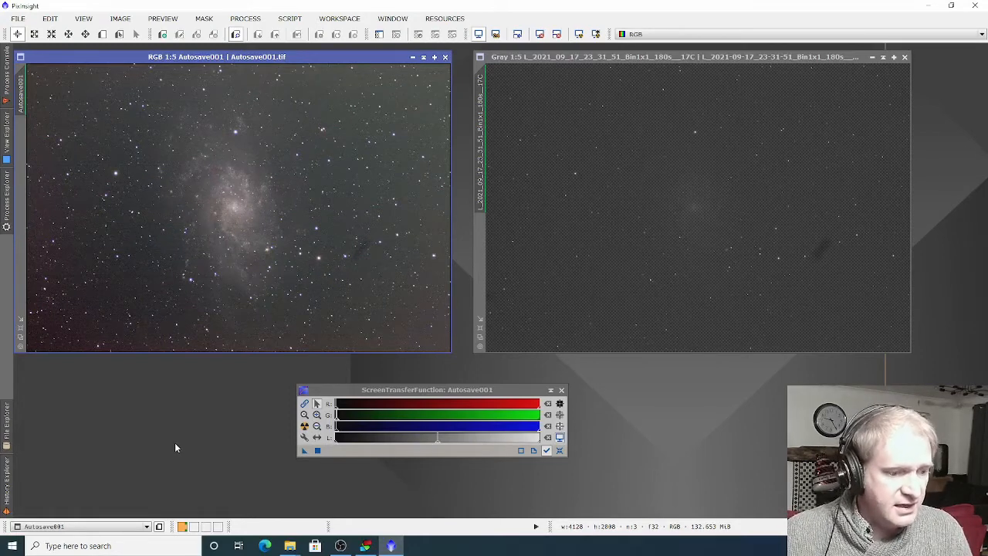
click(366, 545)
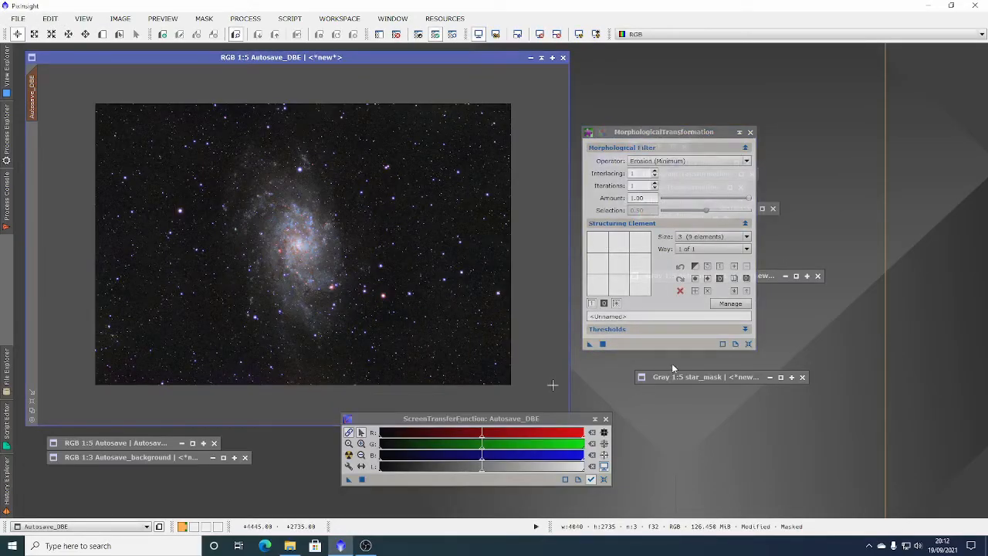
Collapse the MorphologicalTransformation process and remove the star mask from the Autosave_DBE image
click(739, 132)
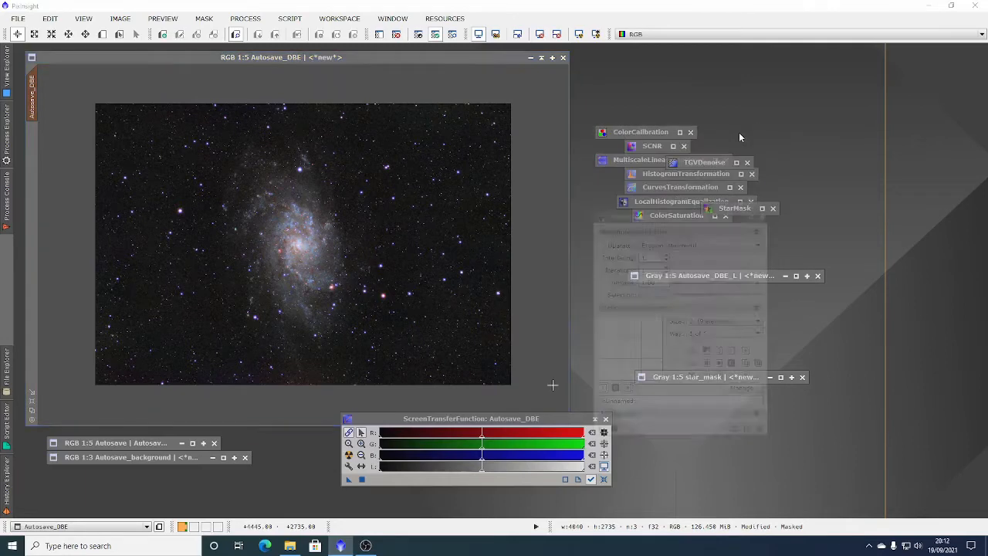
click(198, 21)
click(224, 49)
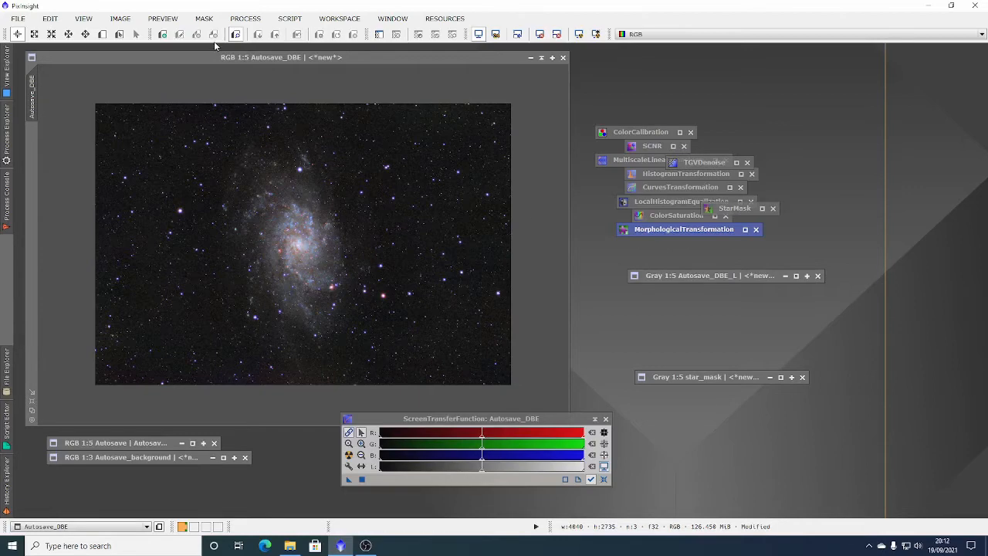
Extract the lightness component of Autosave_DBE and apply the resulting grayscale image to it as a mask
click(119, 18)
mouse_move(247, 132)
click(332, 136)
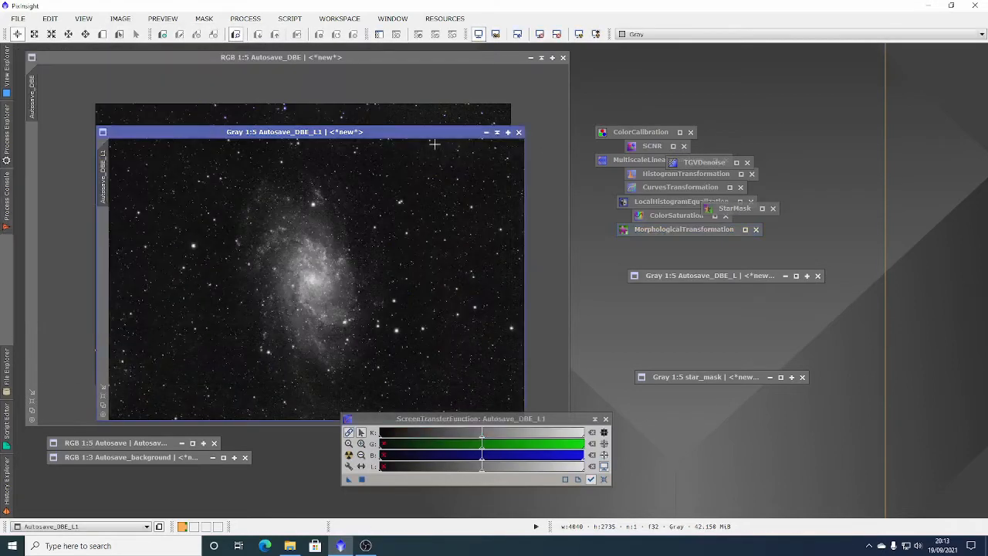
drag(435, 133, 517, 93)
drag(188, 144, 36, 165)
click(580, 95)
Show the lightness mask on Autosave_DBE and invert it so that it protects the galaxy and stars
click(406, 109)
click(204, 18)
click(231, 91)
click(204, 18)
click(224, 64)
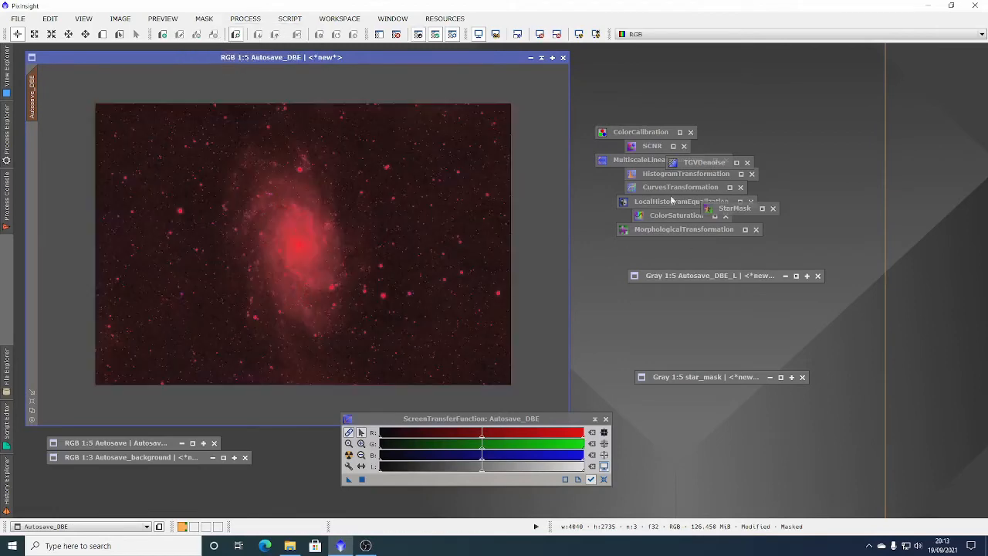
Hide the mask overlay and preview a CurvesTransformation on Autosave_DBE that lowers the shadows to output 0.13178 at input 0.16537
double_click(671, 187)
click(204, 18)
click(230, 91)
drag(651, 256, 654, 264)
click(816, 357)
click(651, 358)
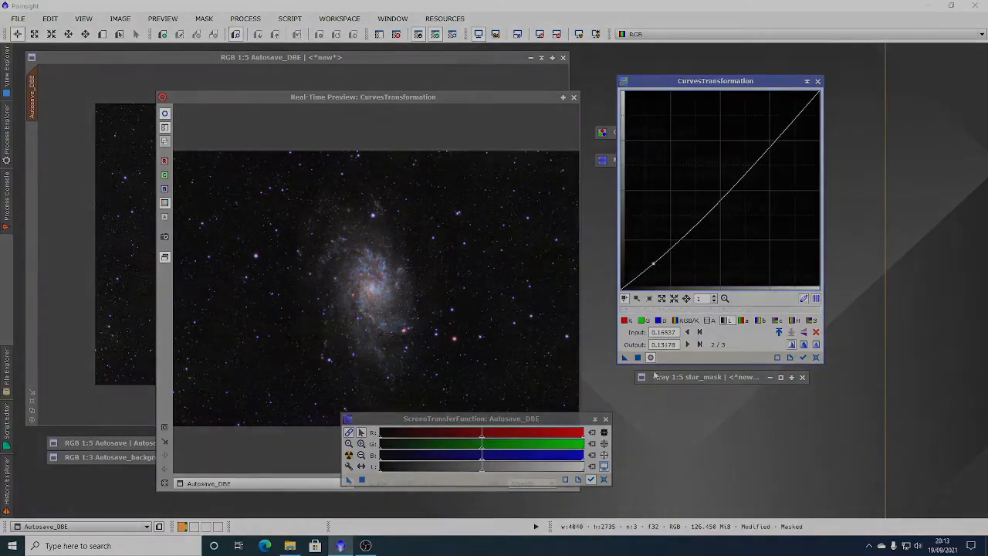